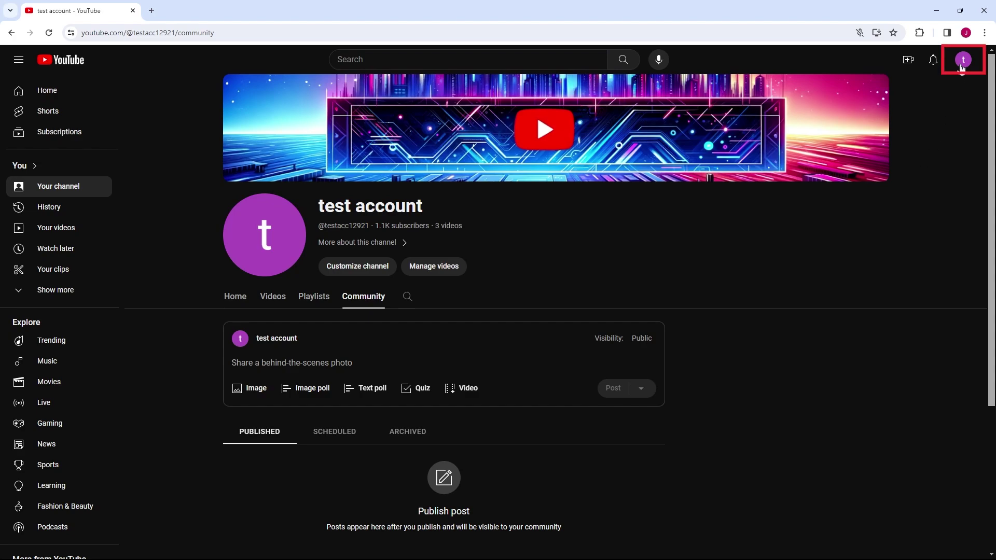
- Open YouTube Studio from the avatar's account menu on the community page
left_click(962, 60)
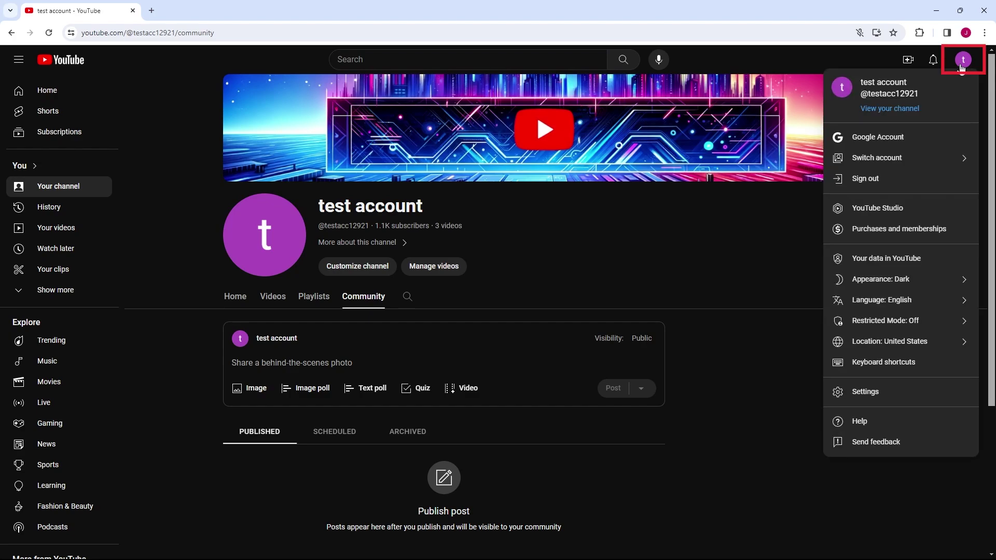
left_click(925, 211)
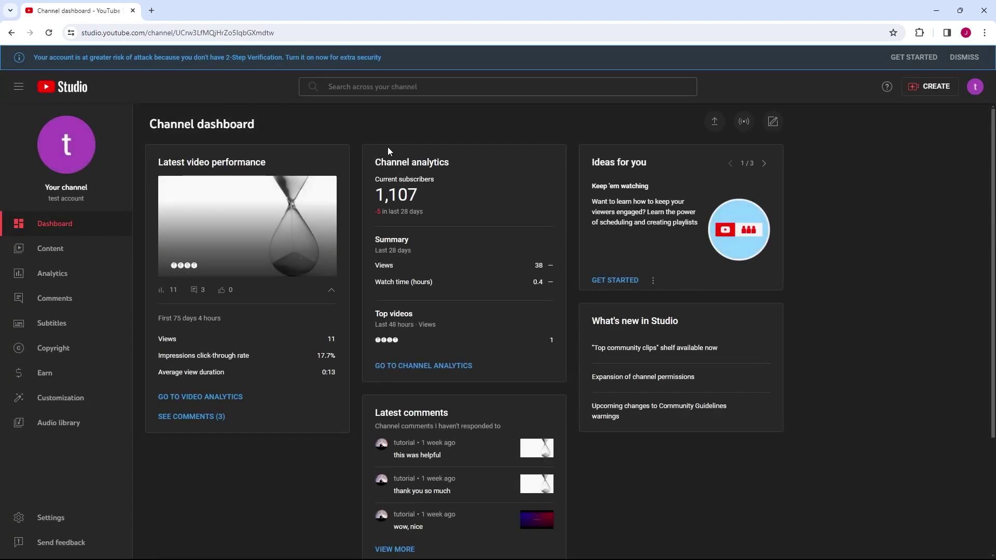
scroll(376, 346, "down", 3)
scroll(376, 346, "down", 1)
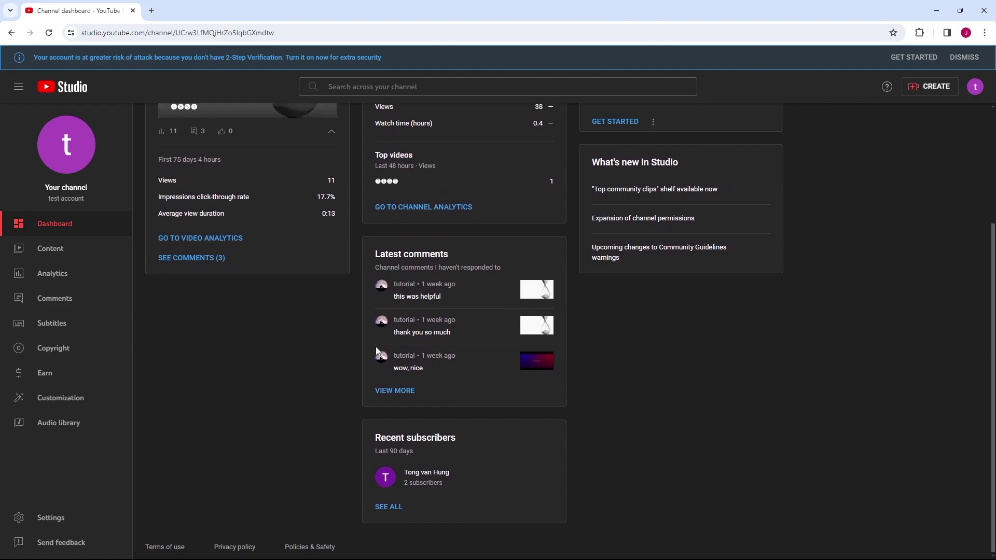
scroll(376, 347, "up", 4)
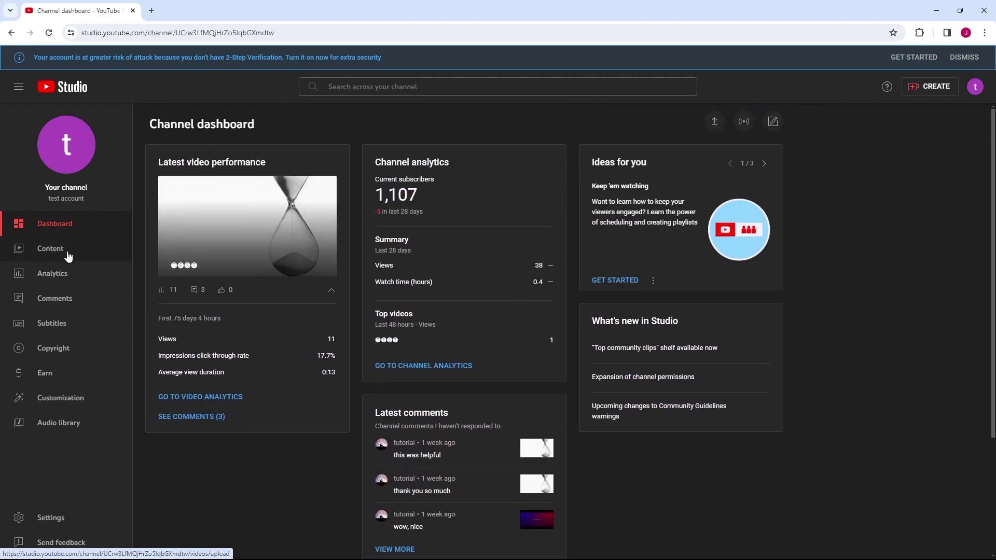
- View the Content video list, then the Analytics overview with 28-day views and subscribers
left_click(68, 255)
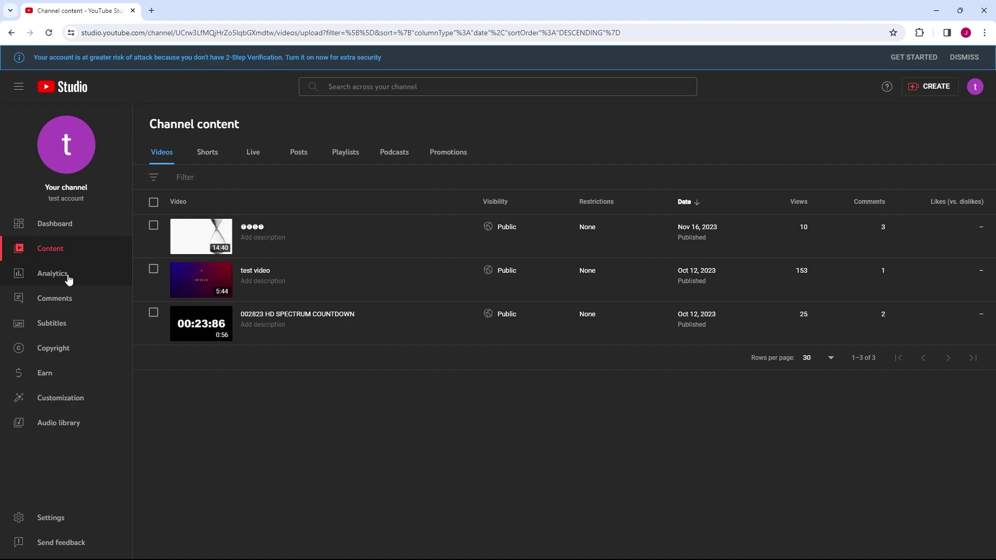
left_click(52, 273)
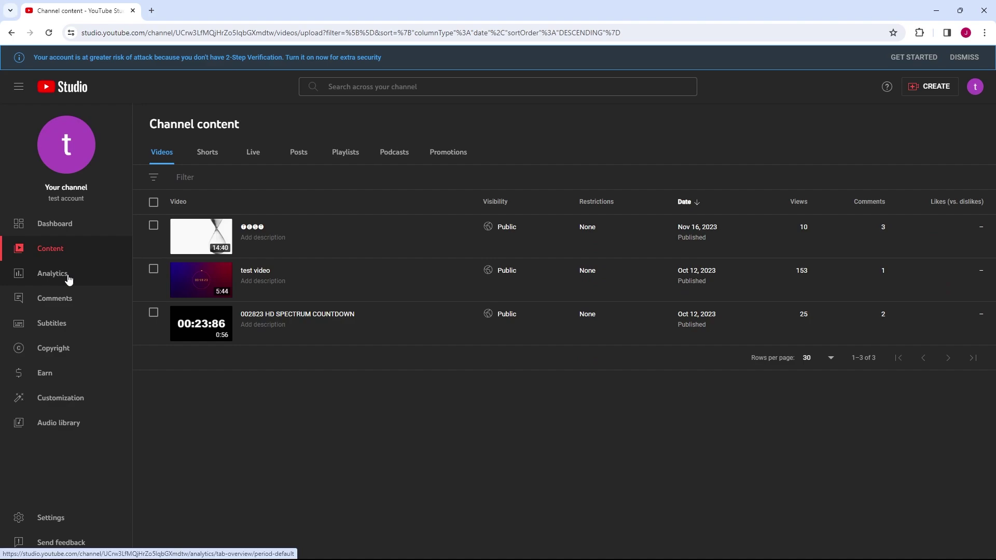
scroll(196, 330, "down", 2)
scroll(197, 330, "up", 2)
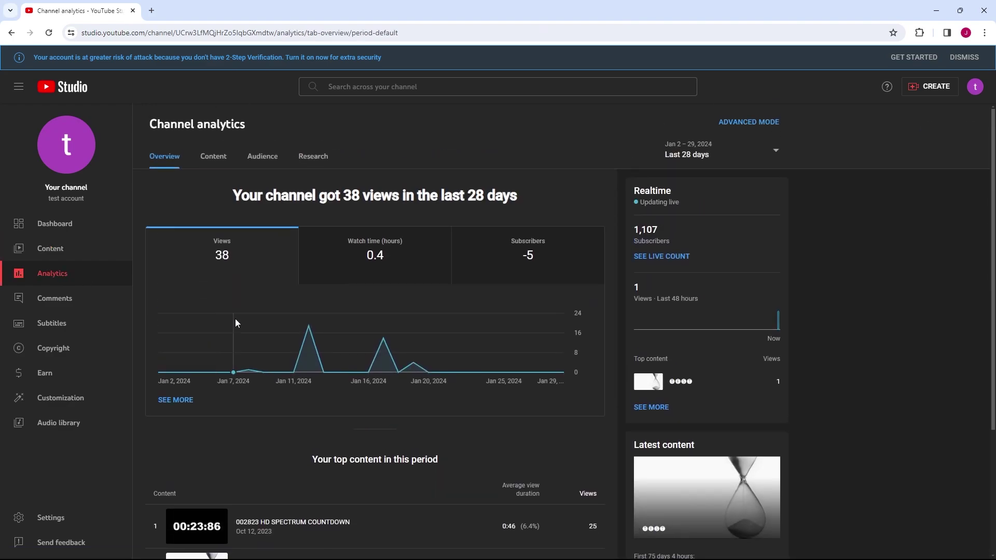
- Visit Comments, Subtitles, Copyright and Earn, dismissing the Earn welcome popup
left_click(54, 298)
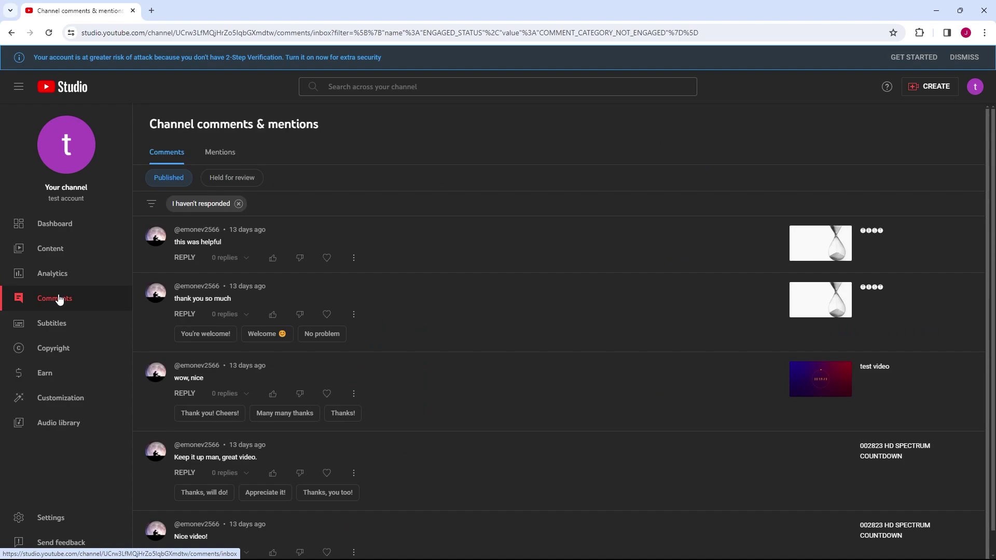
left_click(52, 323)
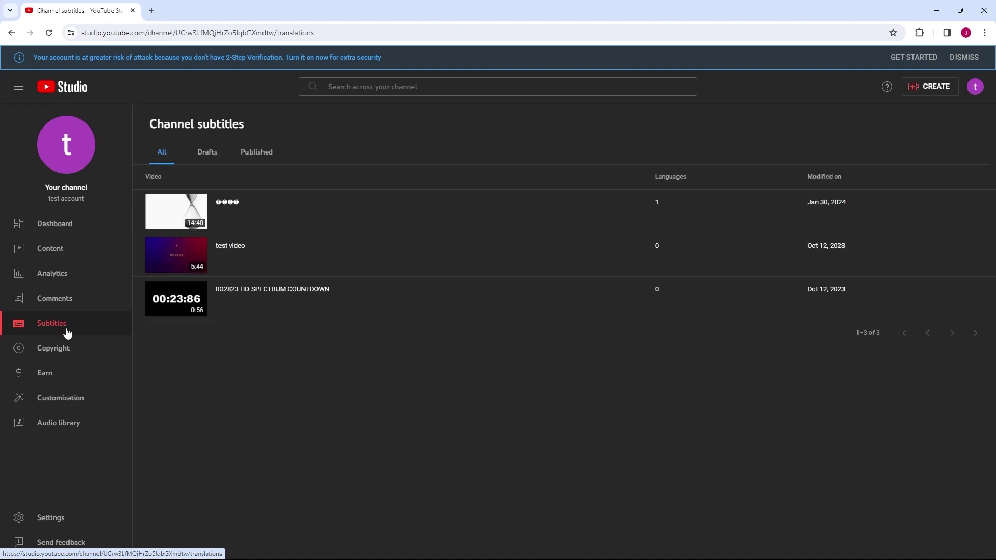
left_click(71, 351)
left_click(75, 378)
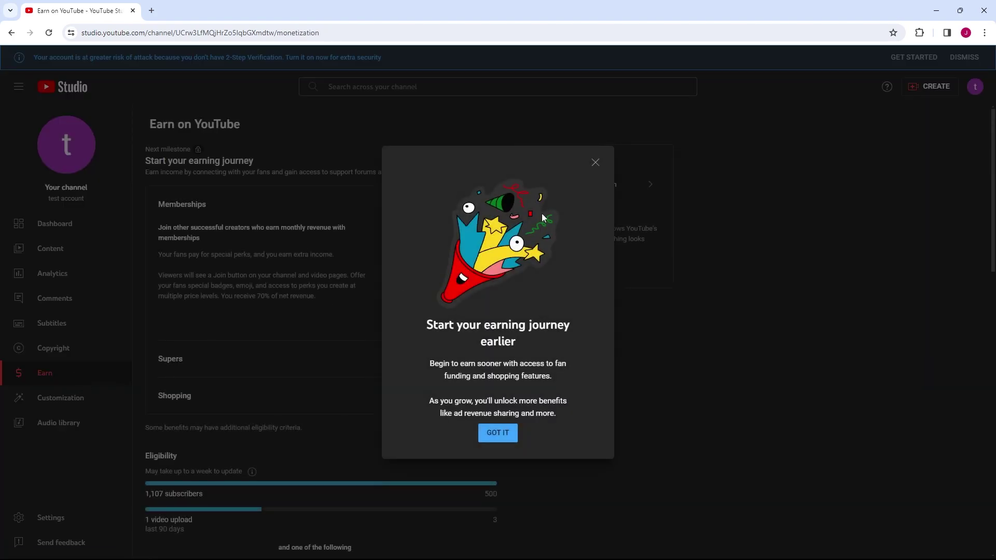
left_click(597, 164)
scroll(514, 265, "down", 1)
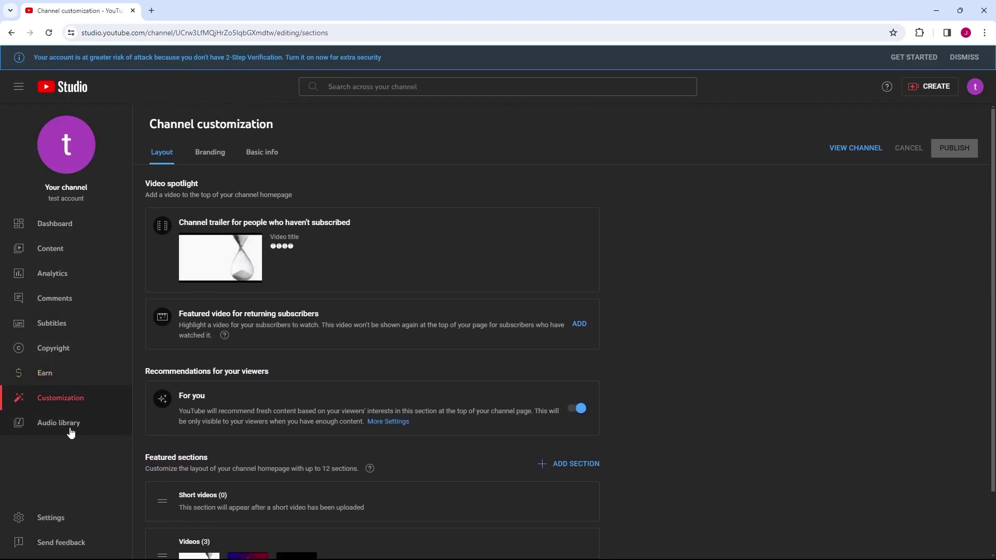
- Play, pause and download the El Billete track from the Audio library
left_click(58, 423)
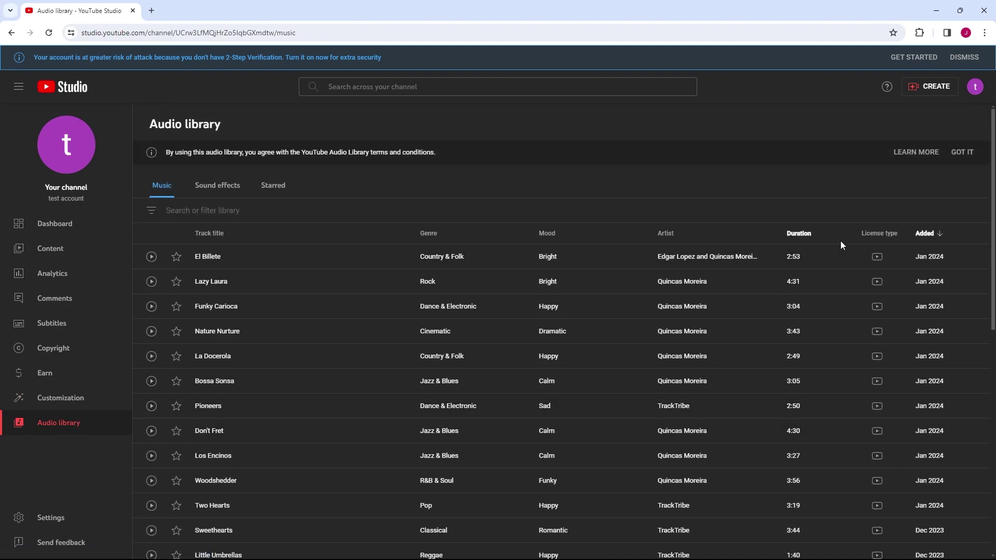
scroll(841, 245, "down", 1)
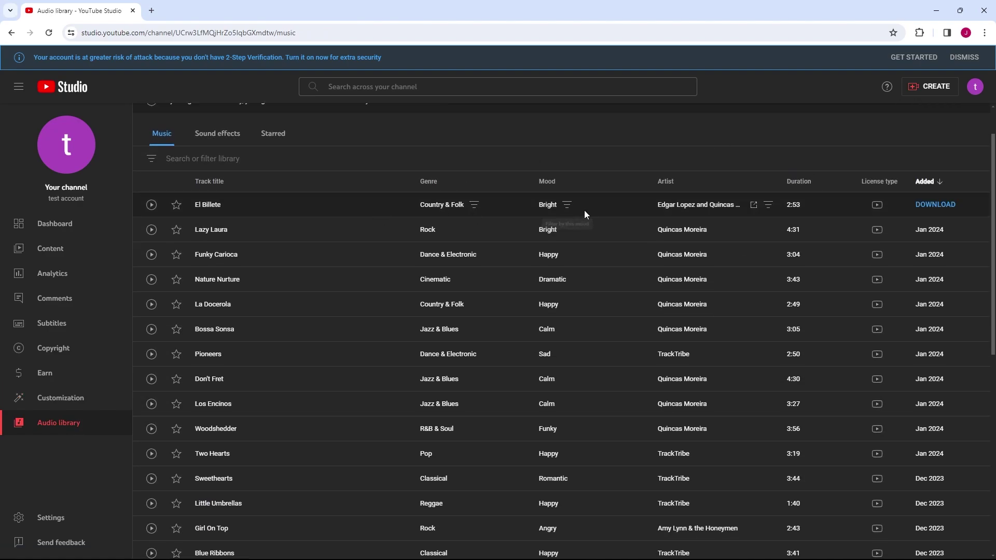
left_click(151, 204)
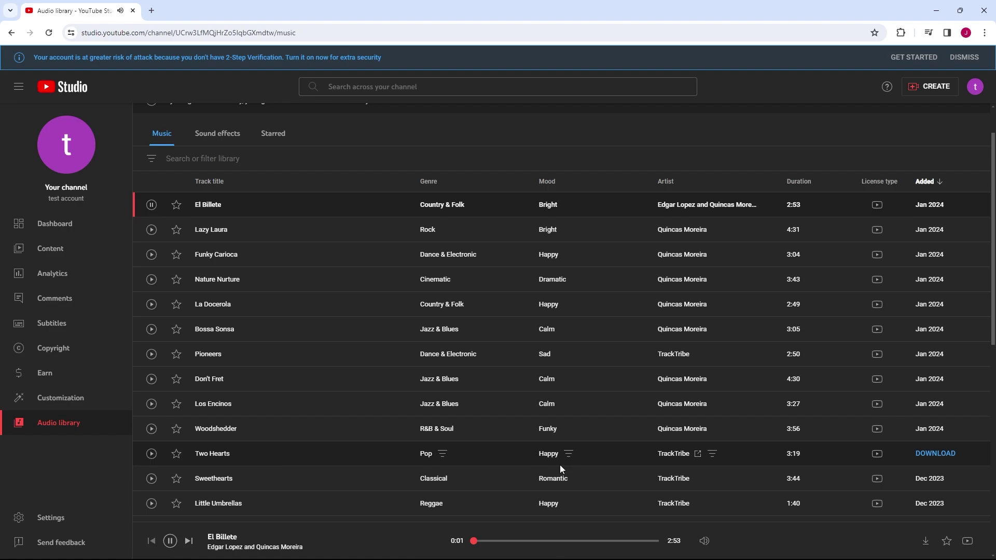
left_click(170, 541)
left_click(944, 206)
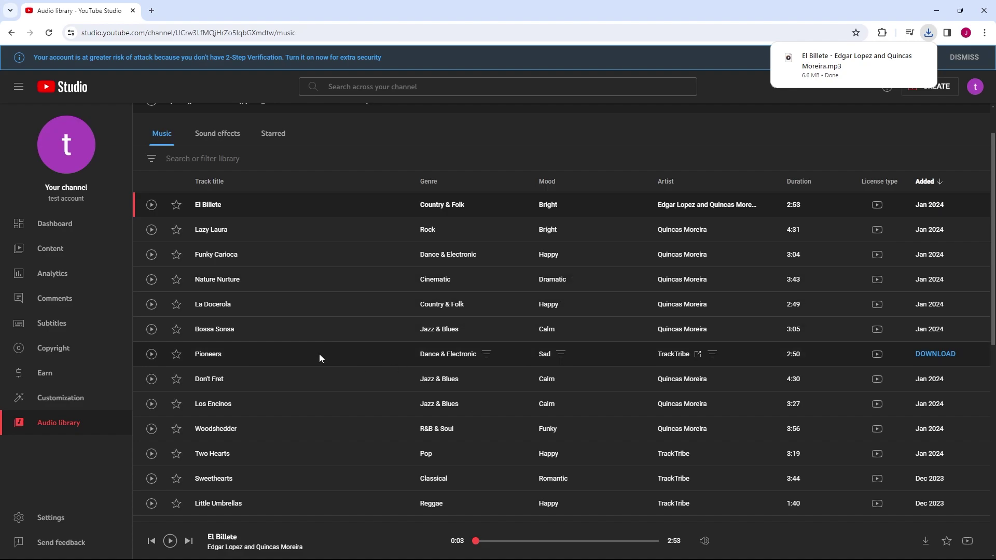
- Show the Feature eligibility tab in the Channel section of Settings
left_click(51, 517)
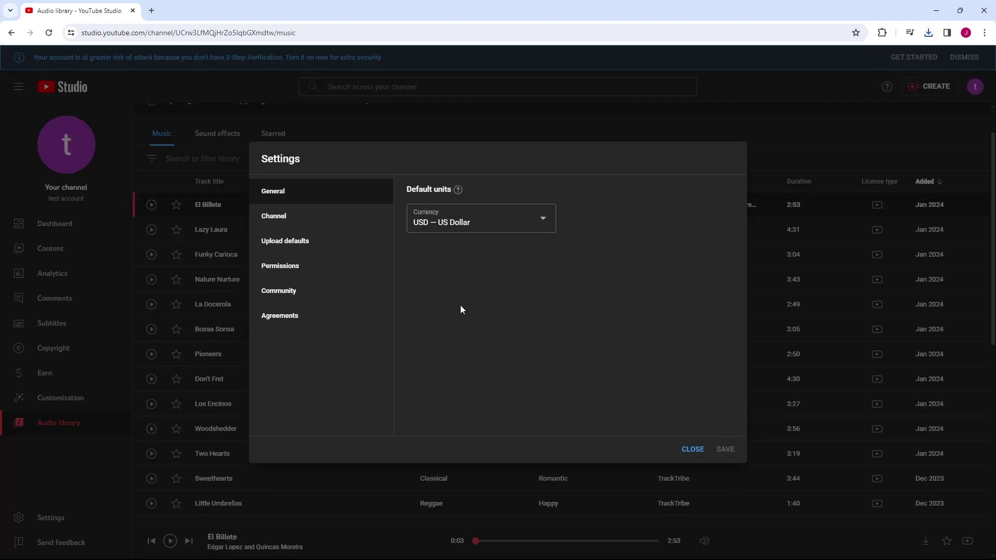
left_click(351, 222)
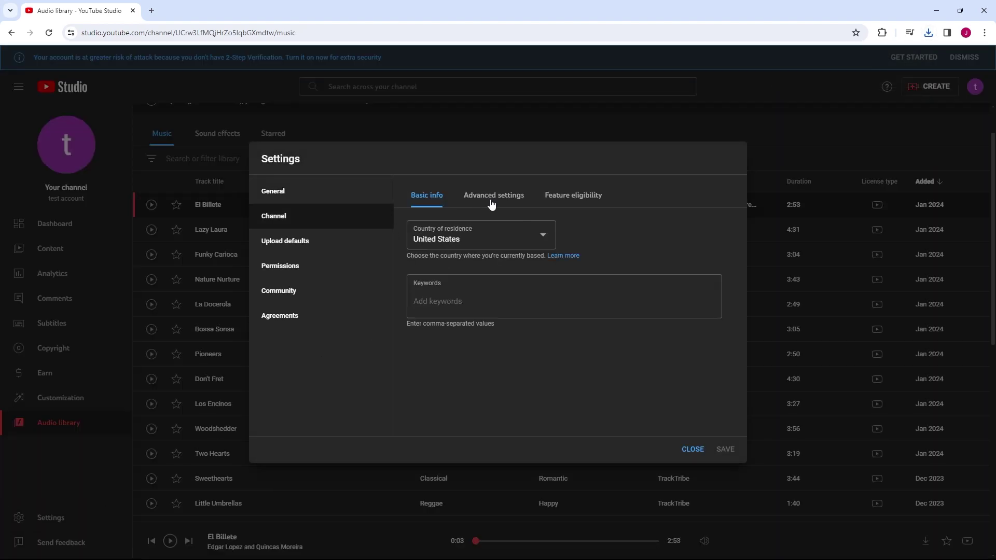
left_click(573, 194)
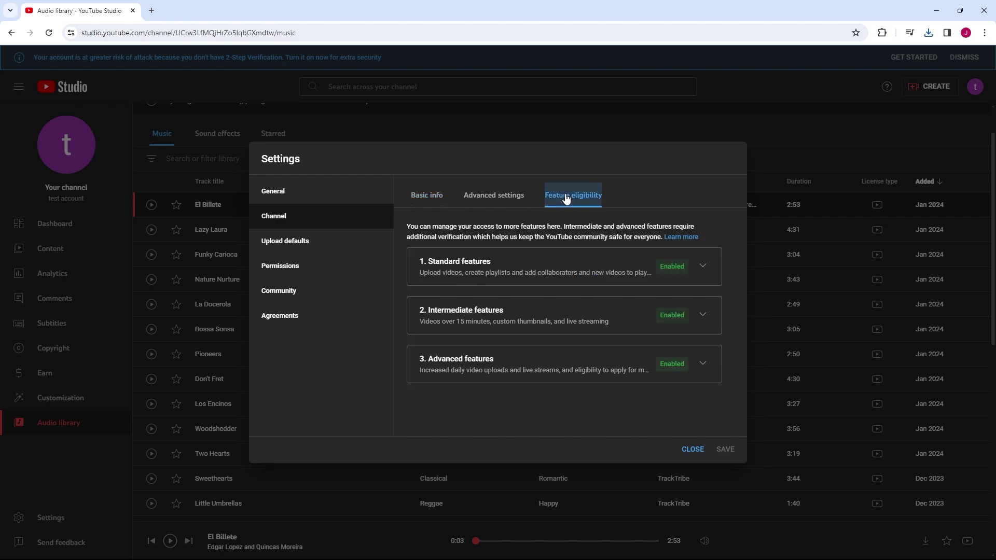